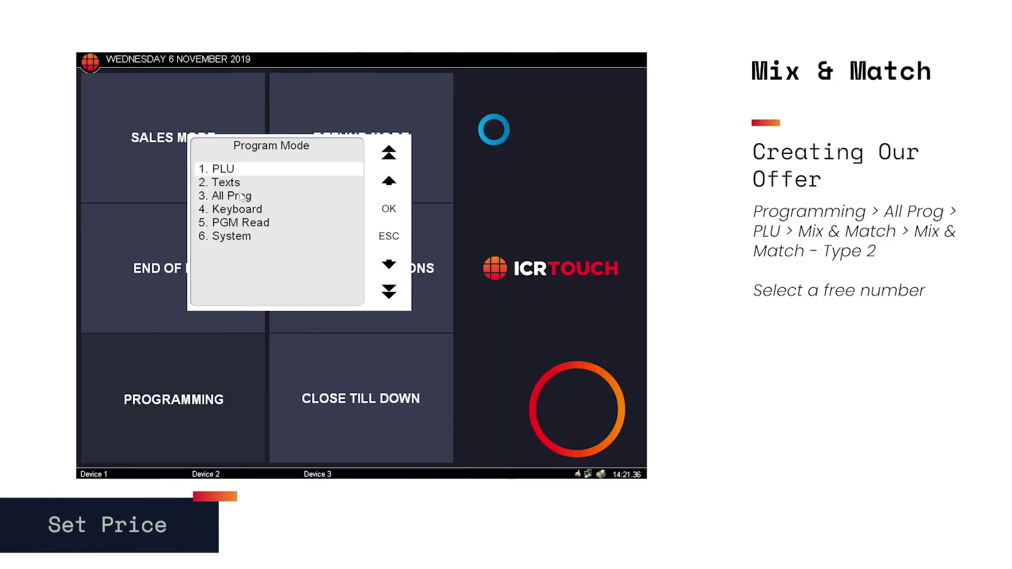
Open the Mix & Match Type 2 offer list under All Prog > PLU and open free slot 7.
left_click(237, 197)
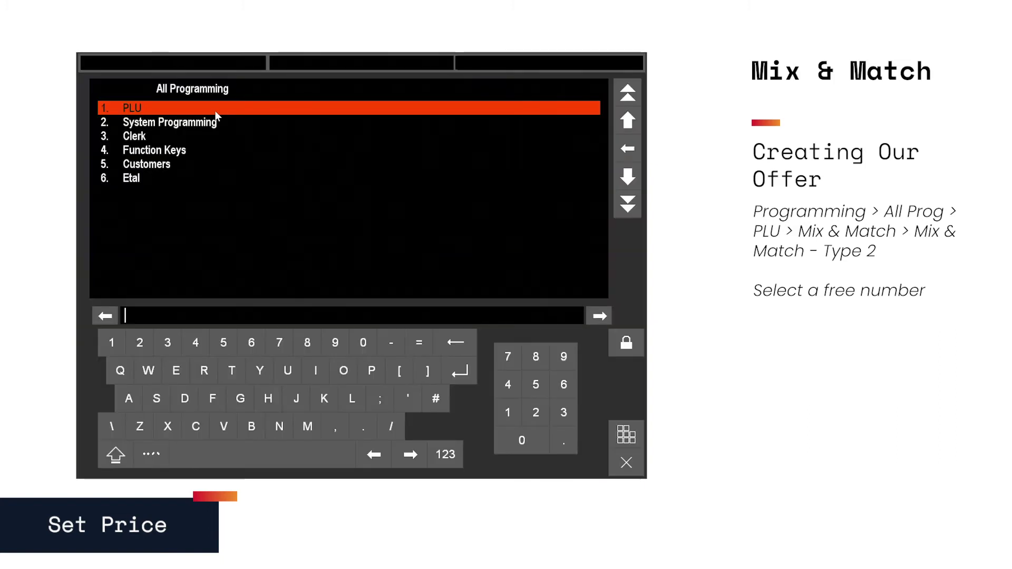
left_click(212, 112)
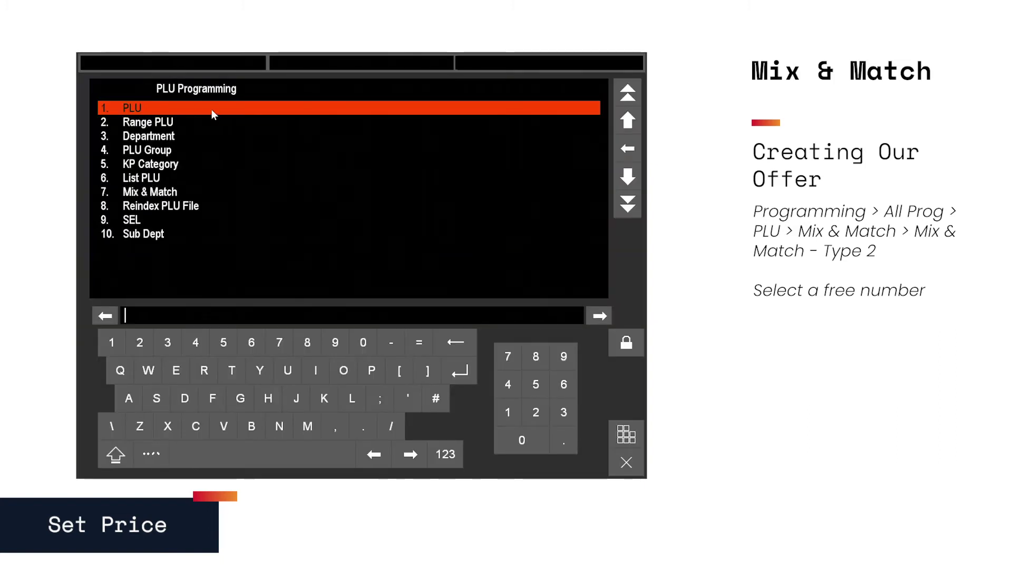
left_click(173, 193)
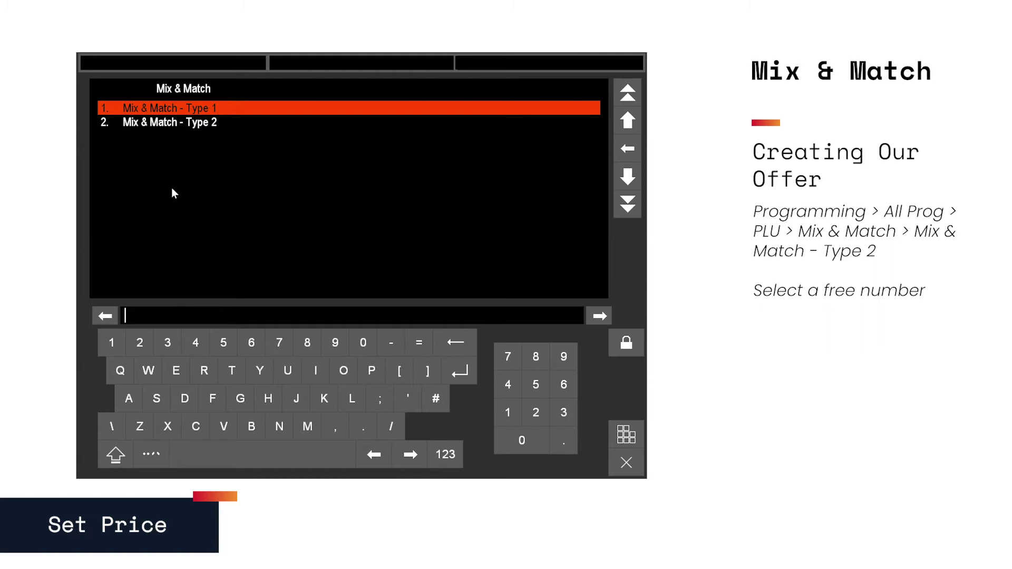
left_click(204, 125)
left_click(204, 124)
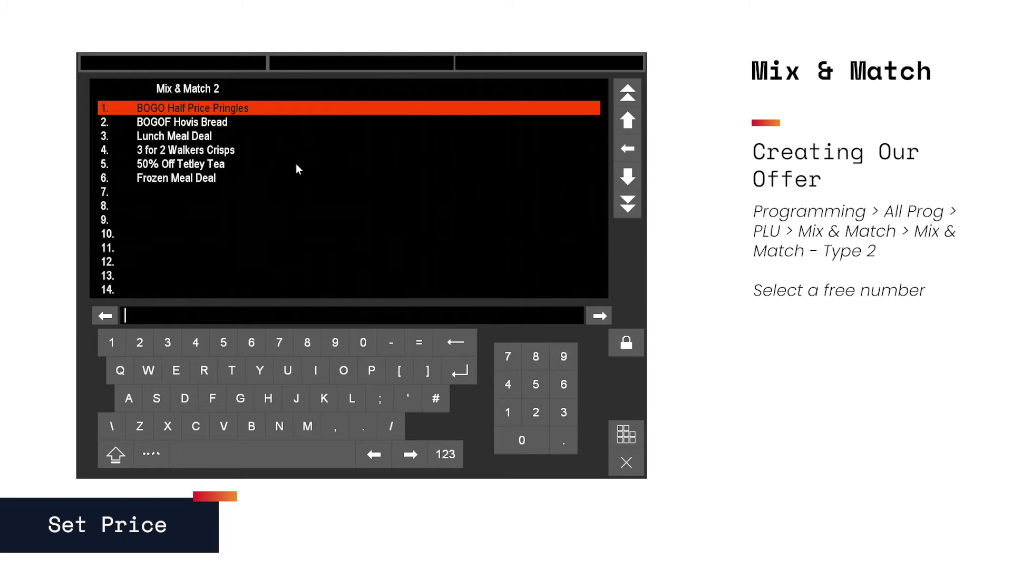
double_click(176, 194)
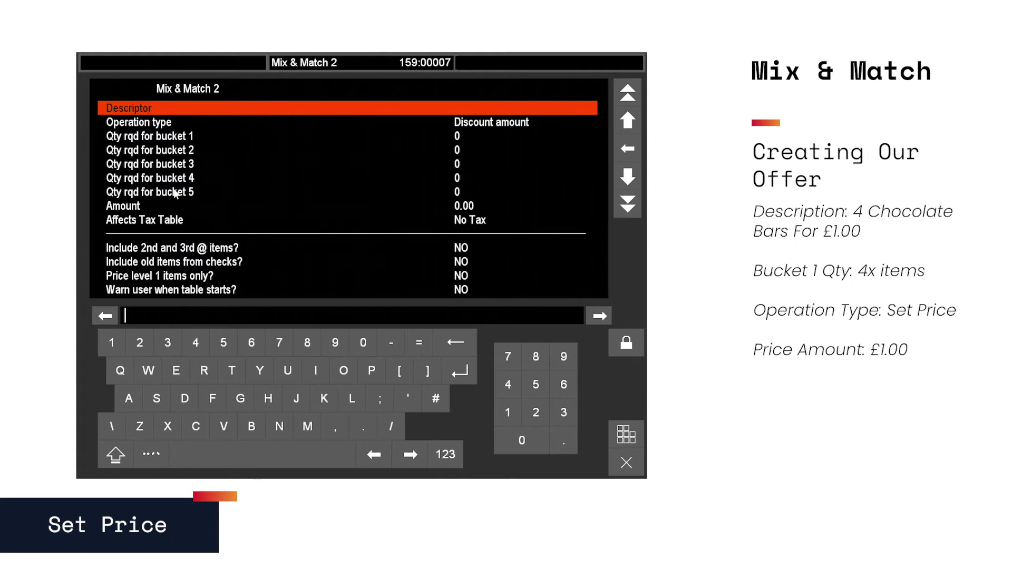
Name offer 7 '4 Chocolate Bars For £1' and set bucket 1 quantity required to 4.
type("4")
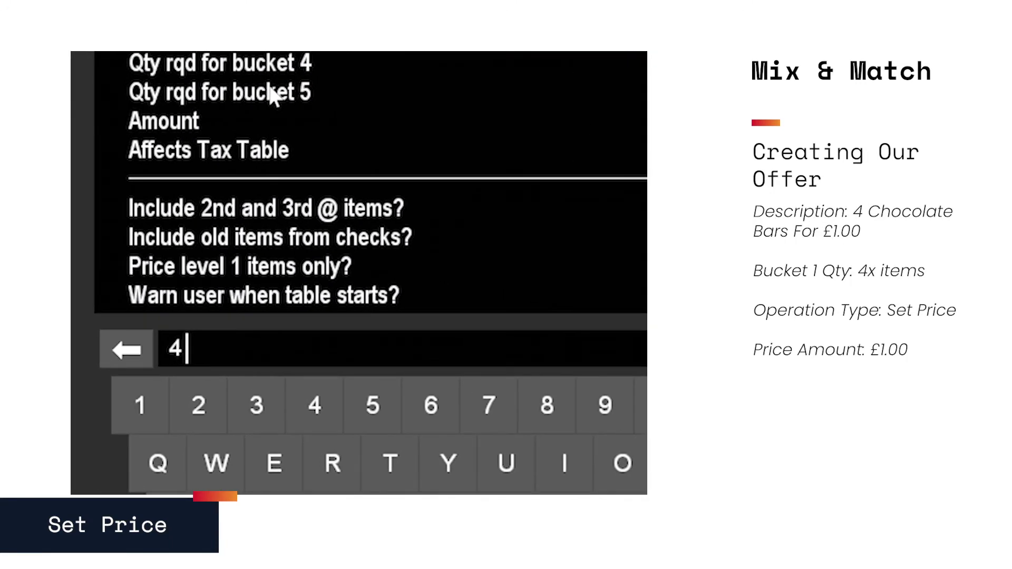
type(" Chocolate Bars")
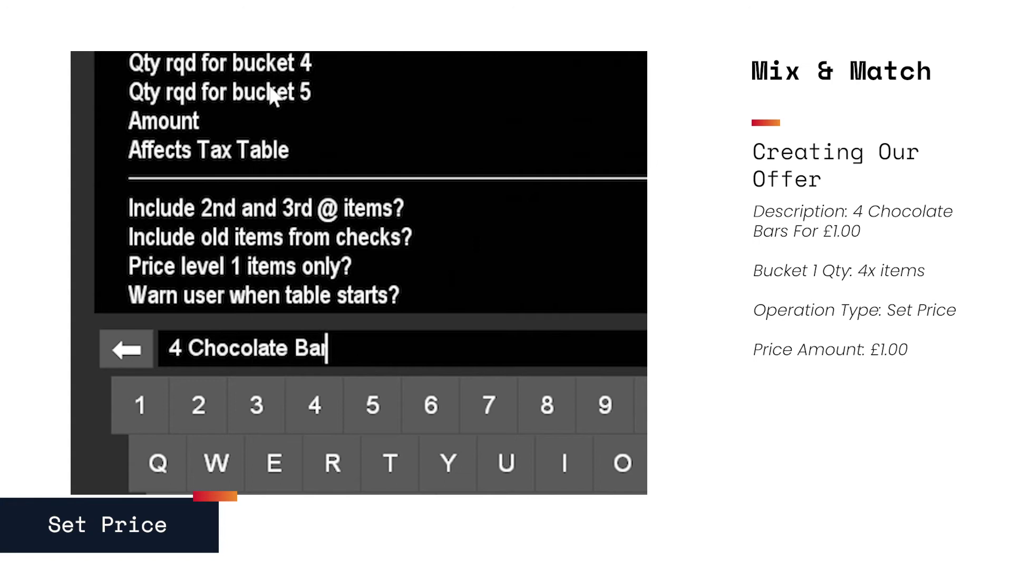
type(" For £1")
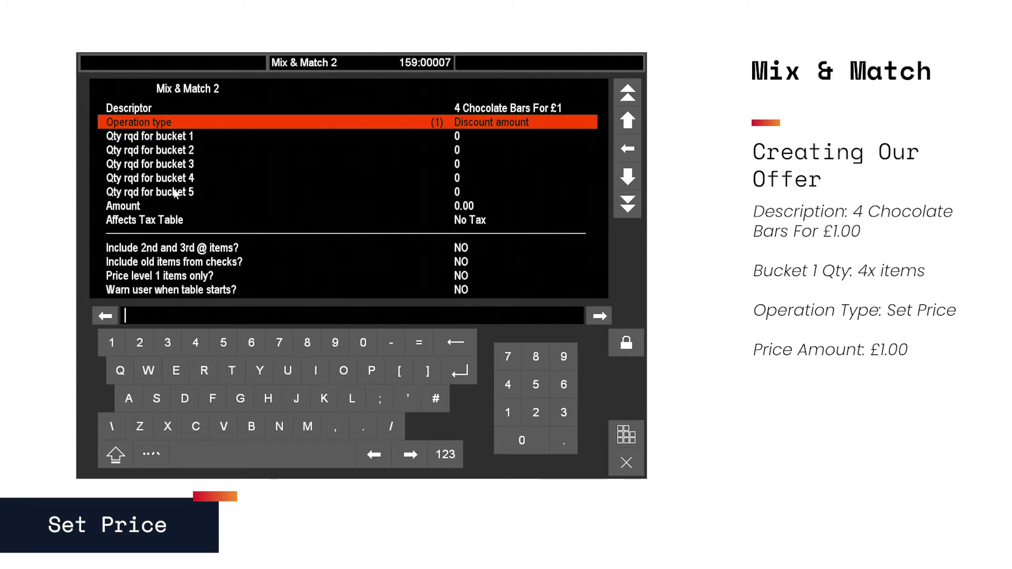
key("Down")
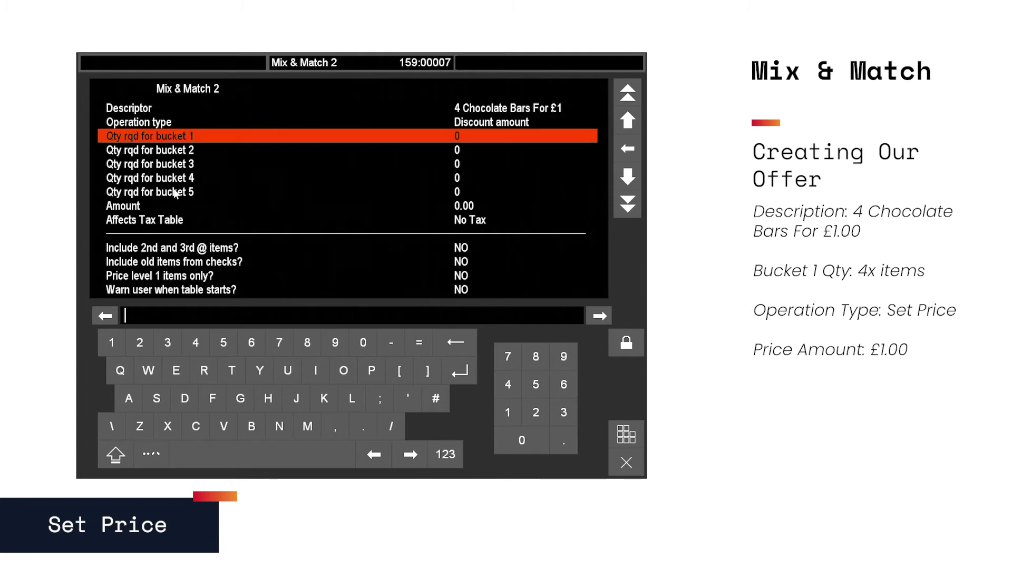
type("4")
key("Return")
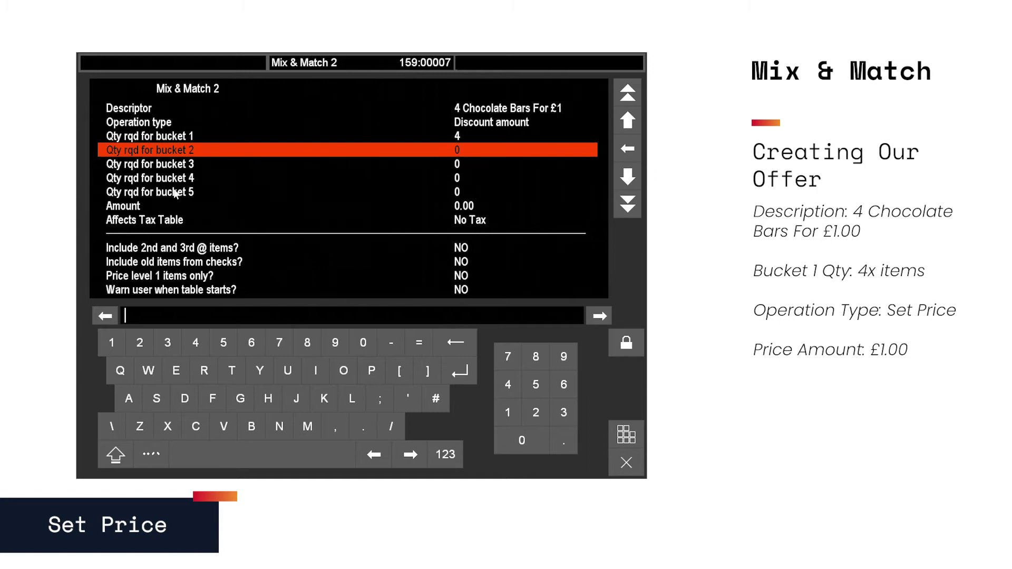
key("Up")
key("Up")
Change the offer's operation type from Discount amount to '3. Set price'.
key("Return")
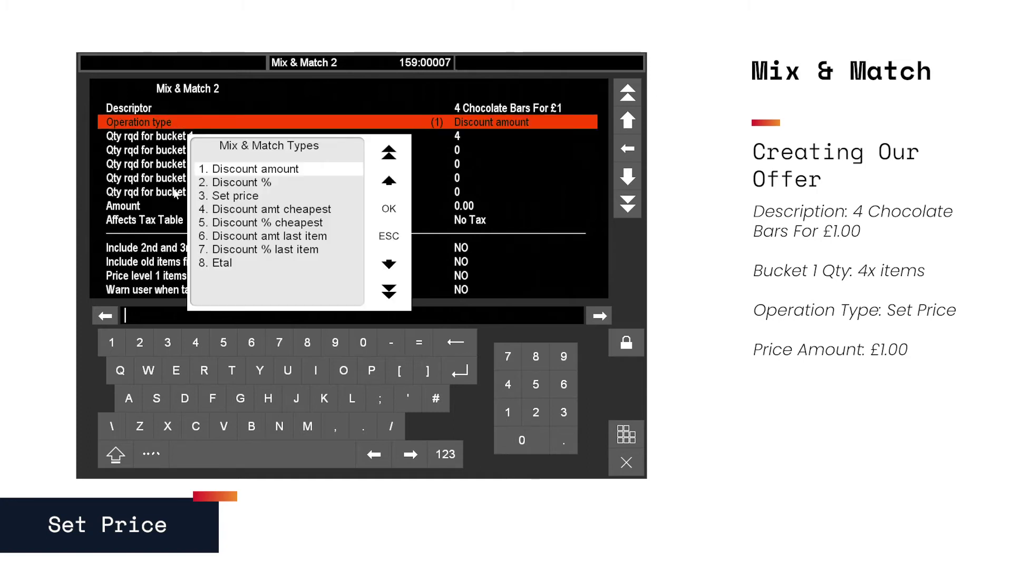
key("Down")
key("Down")
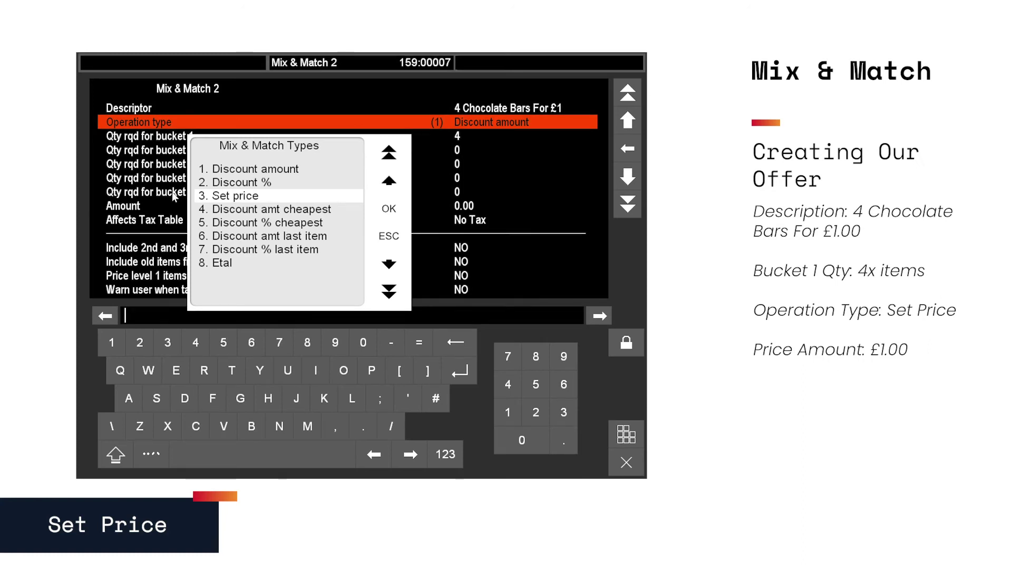
key("Return")
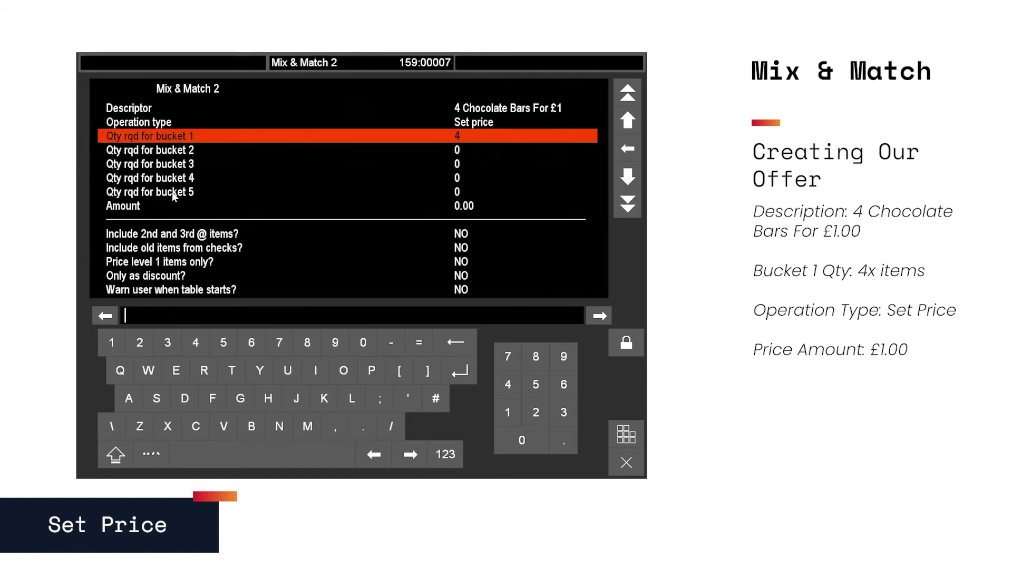
key("Down")
key("Down")
key("Down")
key("Down")
key("Down")
Set the offer amount to 1.00 and 'Warn user when table starts?' to YES.
type("1.00")
key("Return")
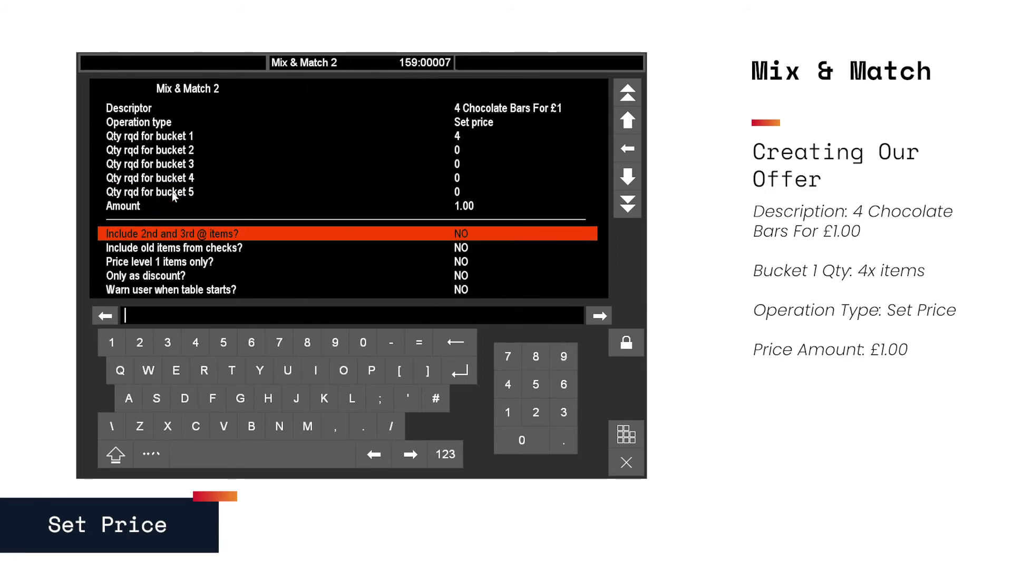
key("Down")
key("Down")
key("Down")
key("Down")
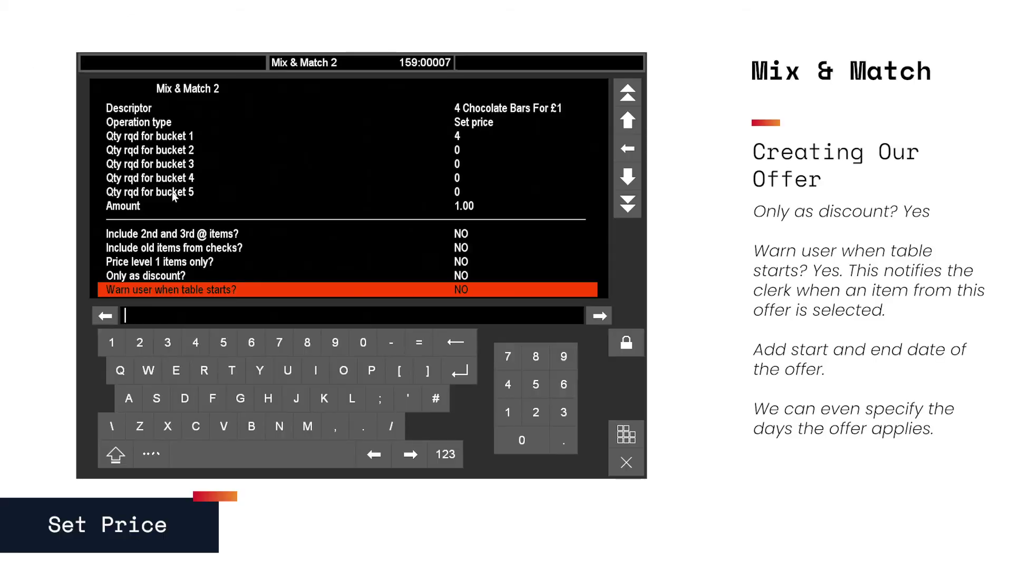
key("y")
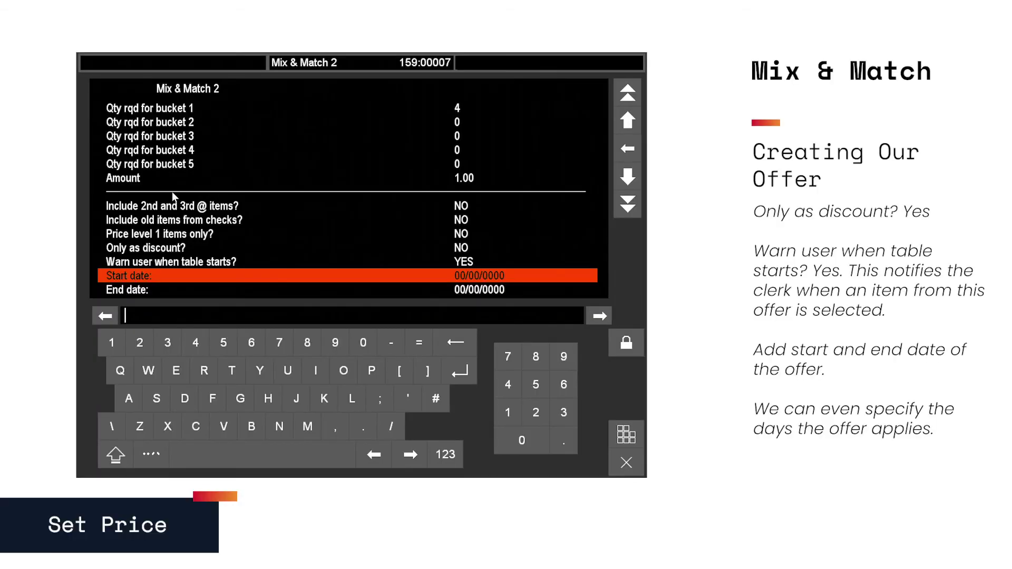
Set start date 01/10/2019, end date 12/12/2019, and time-range restriction YES with 0:00 times.
type("01")
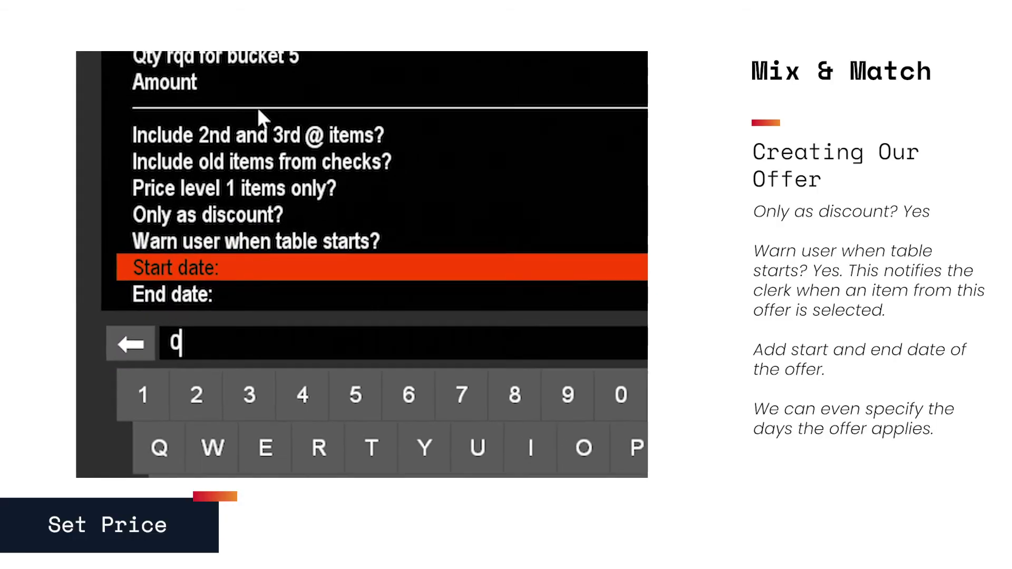
type("/10")
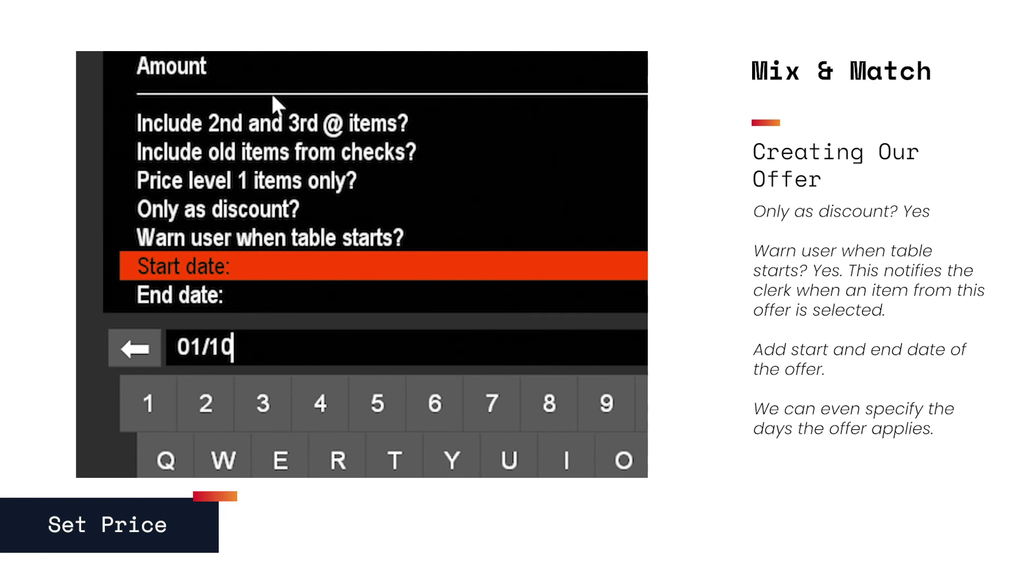
type("/2019")
key("Return")
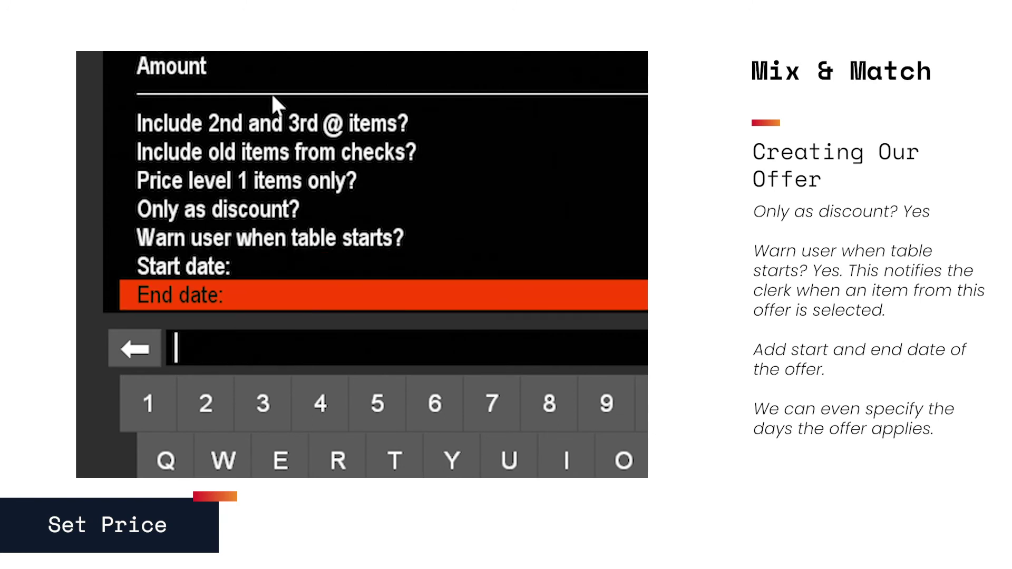
type("12/12/")
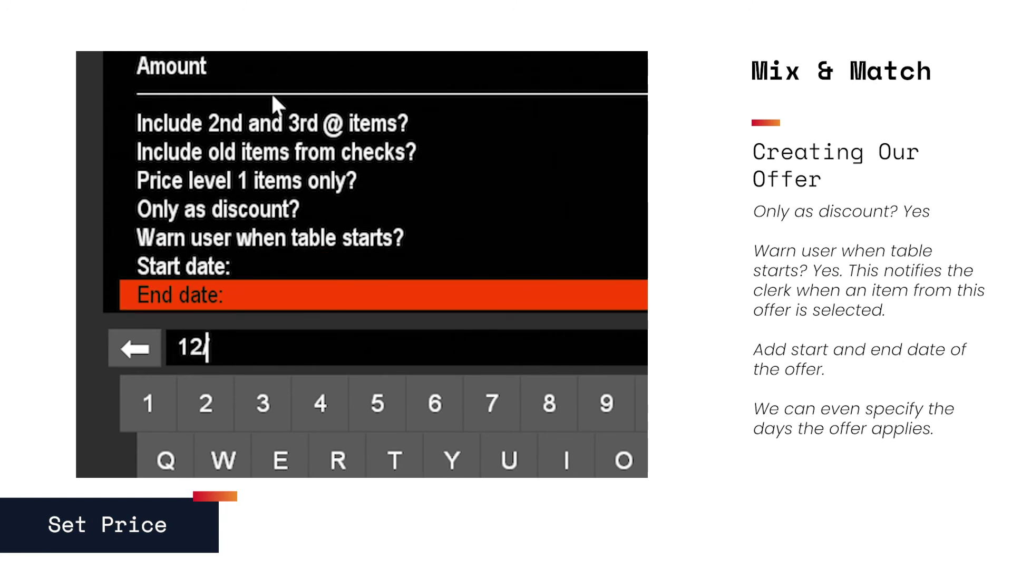
type("2019")
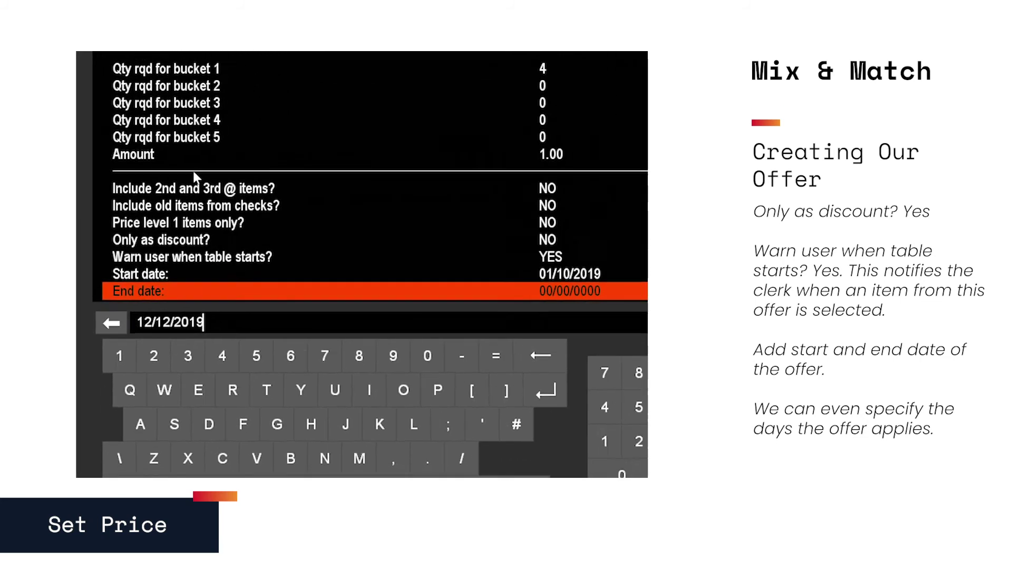
key("Return")
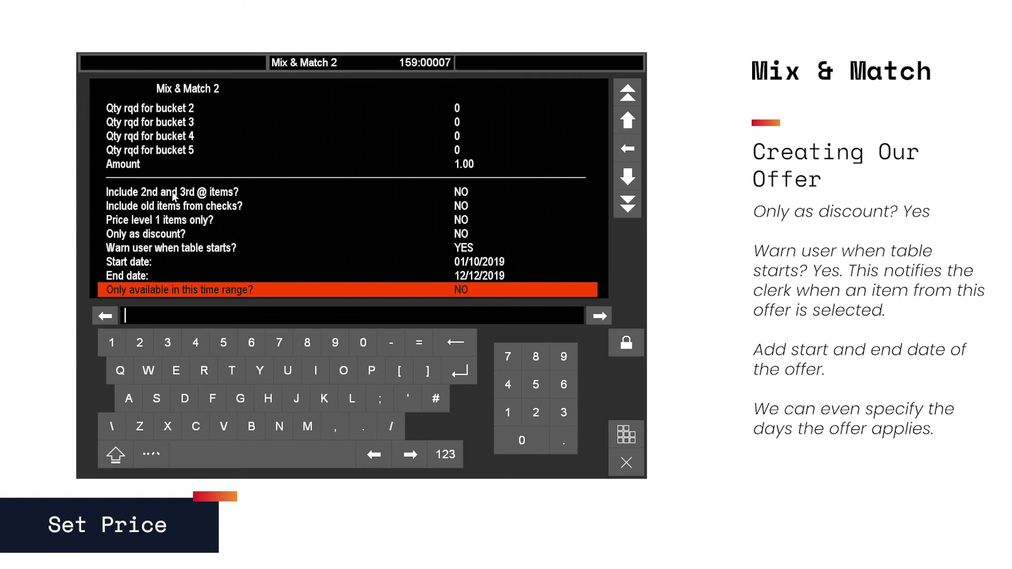
type("y")
key("Return")
key("Return")
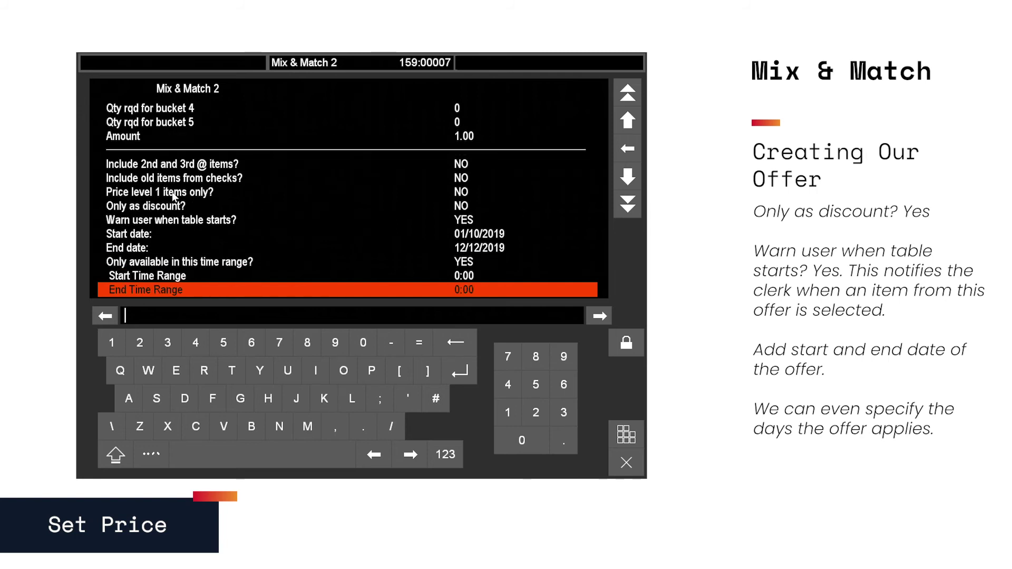
key("Return")
key("Return")
key("Return")
key("Return")
key("Return")
key("Return")
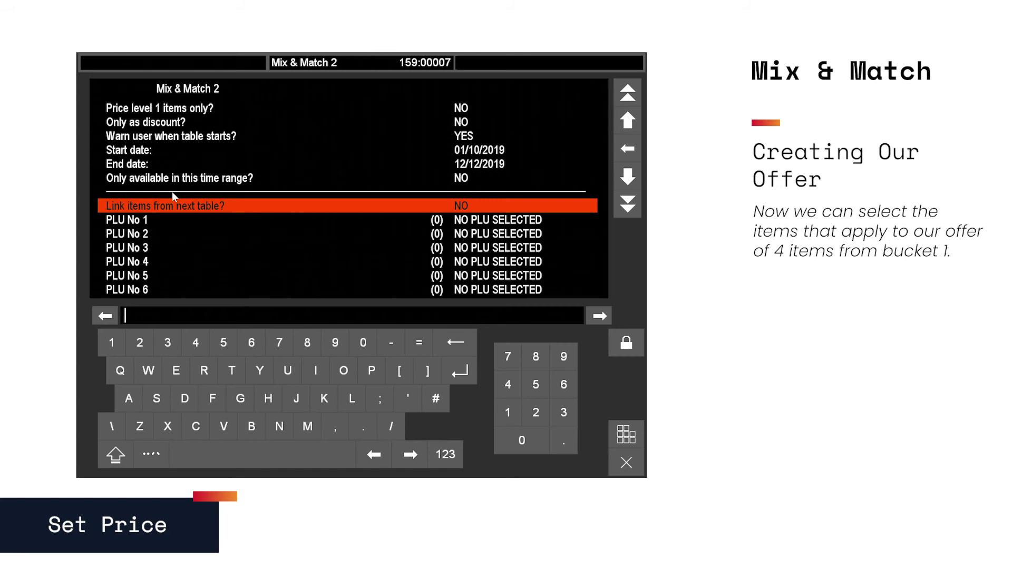
Add Double Decker as PLU No 1 and Mars Bar as PLU No 2, both in bucket 1.
key("Return")
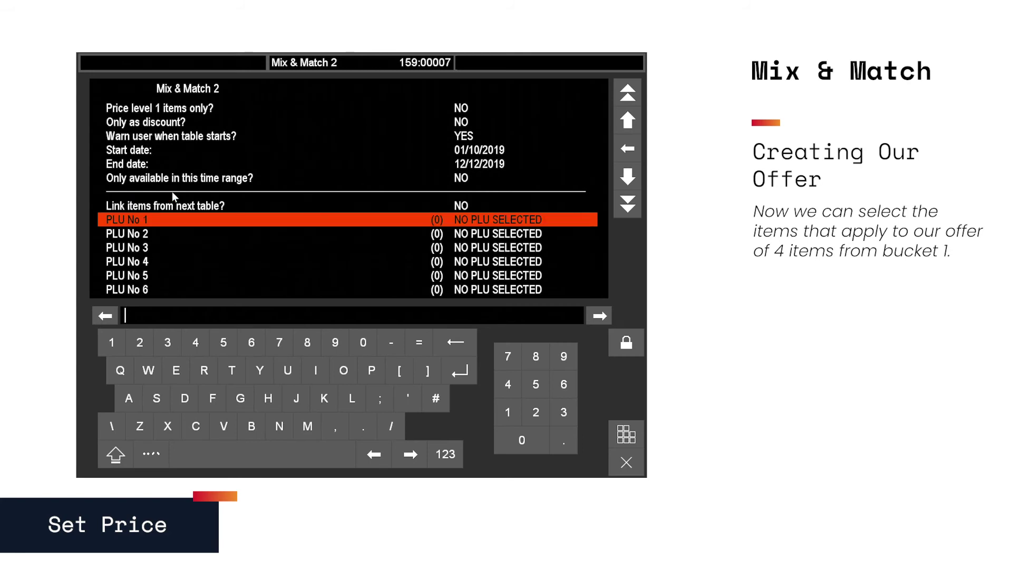
key("Return")
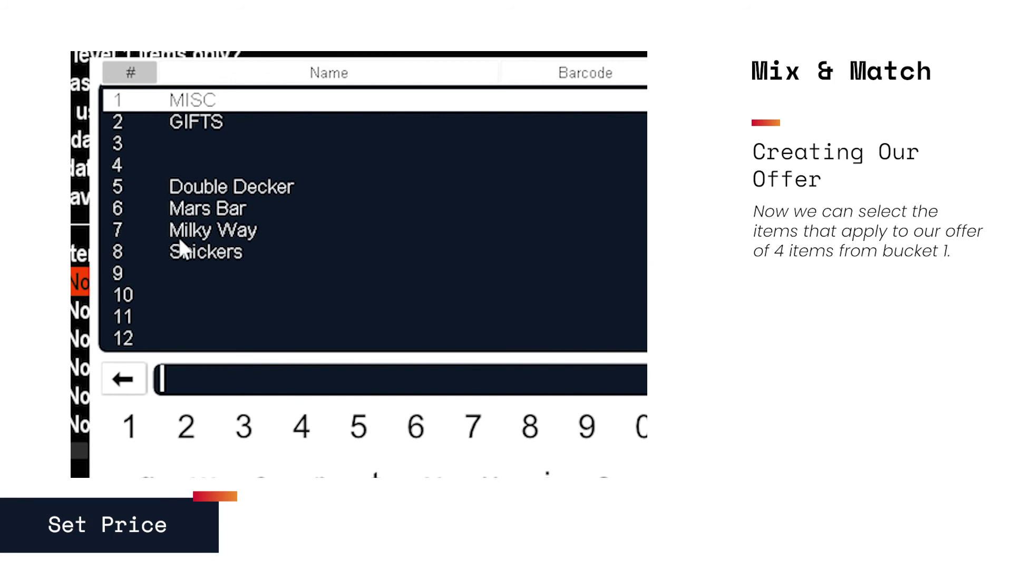
left_click(206, 191)
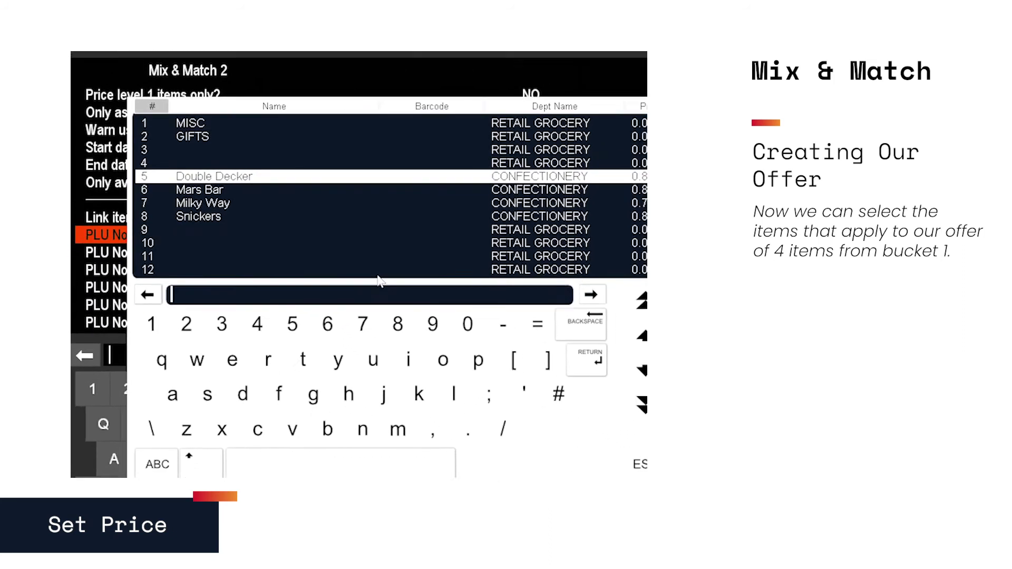
key("Return")
type("1")
key("Return")
key("Return")
key("Down")
key("Down")
key("Down")
key("Down")
key("Down")
key("Return")
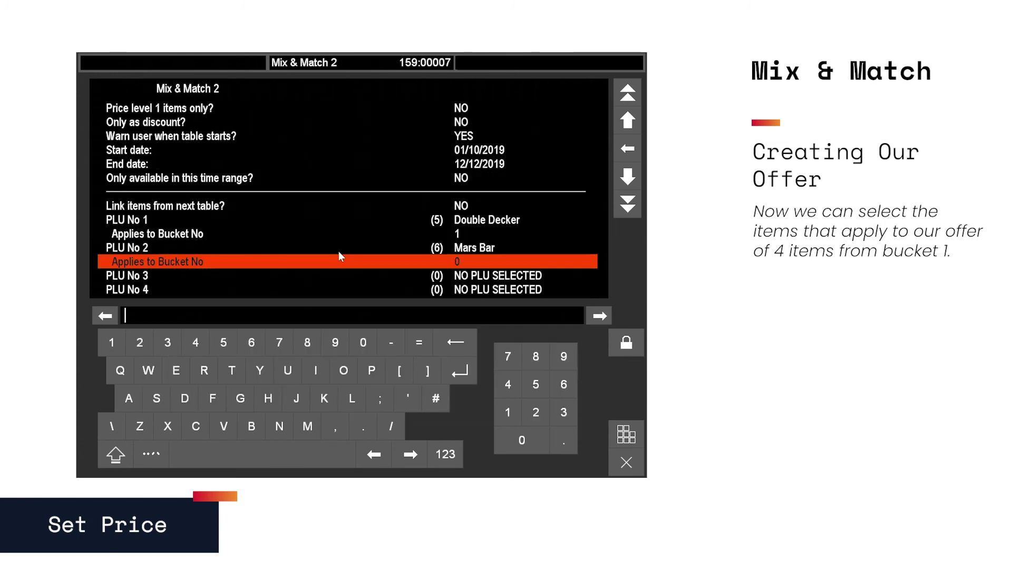
type("1")
key("Return")
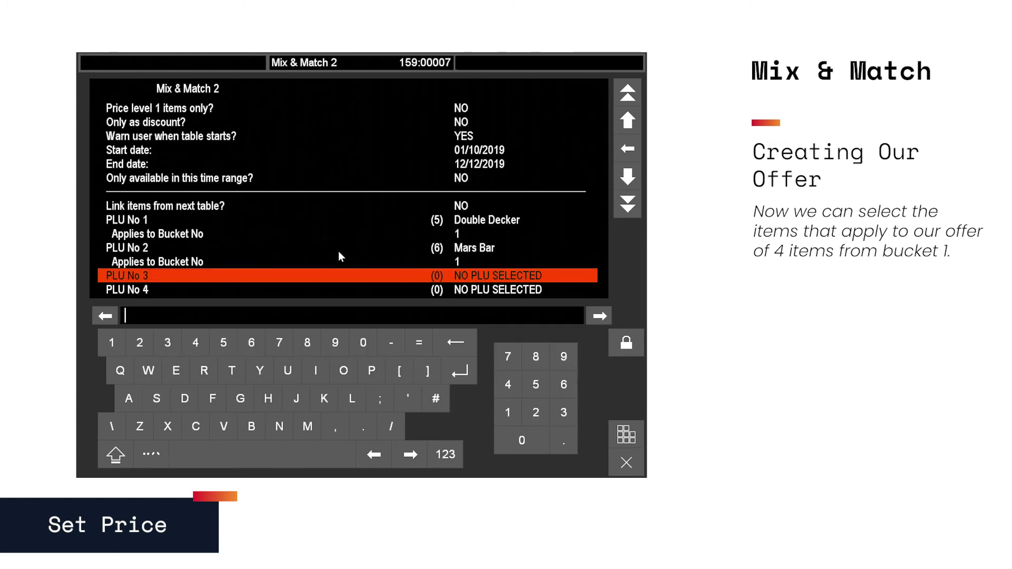
key("Return")
Add Milky Way as PLU No 3 in bucket 1 and Snickers as PLU No 4.
key("Down")
key("Down")
key("Down")
key("Down")
key("Down")
key("Down")
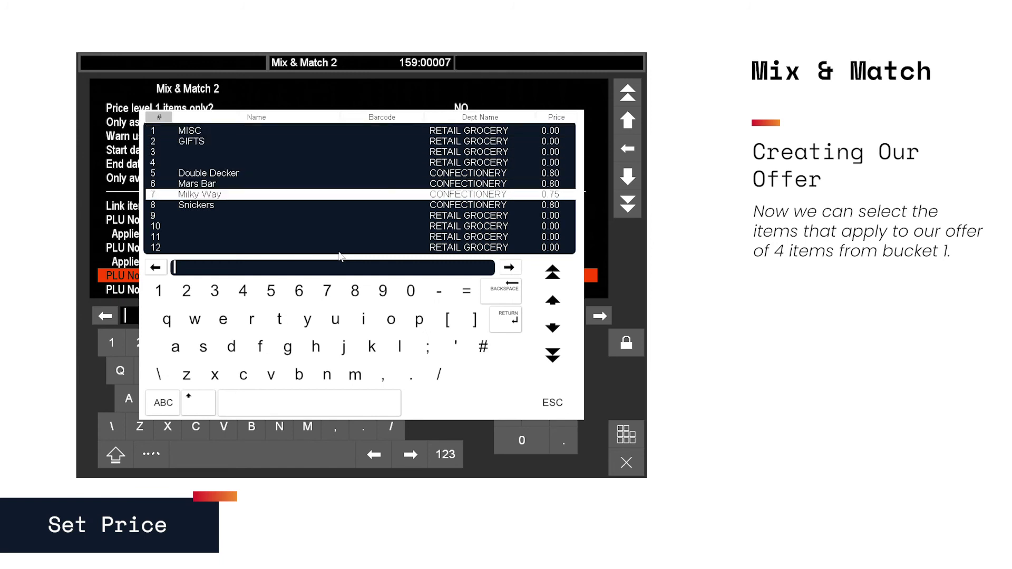
key("Return")
type("1")
key("Return")
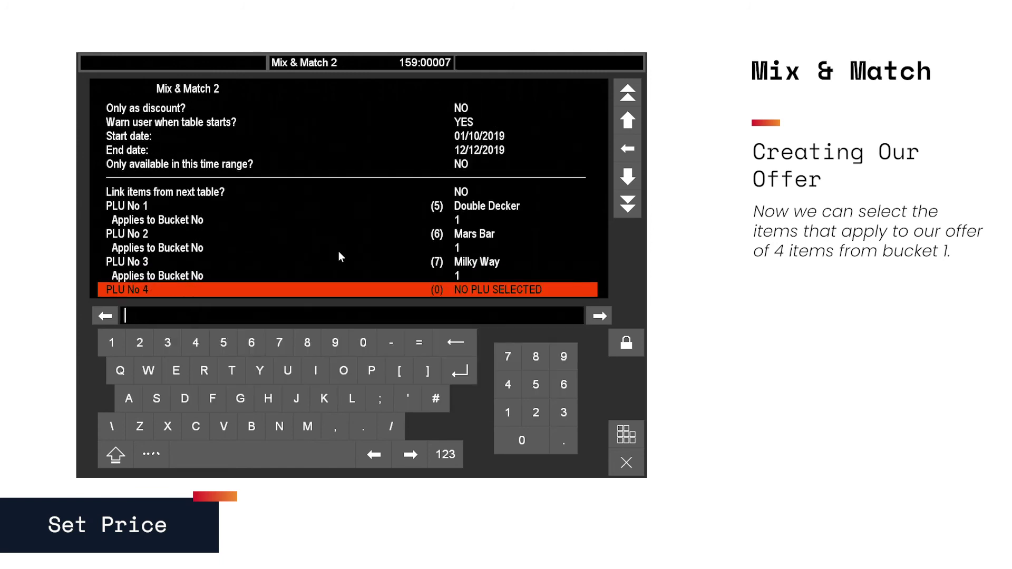
key("Return")
key("Down")
key("Down")
key("Down")
key("Down")
key("Down")
key("Down")
key("Down")
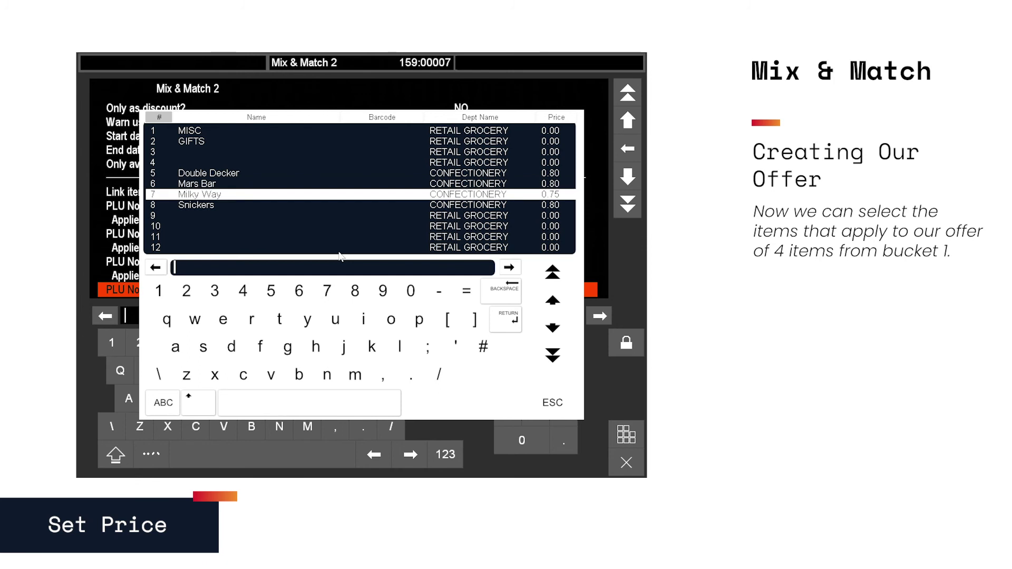
key("Return")
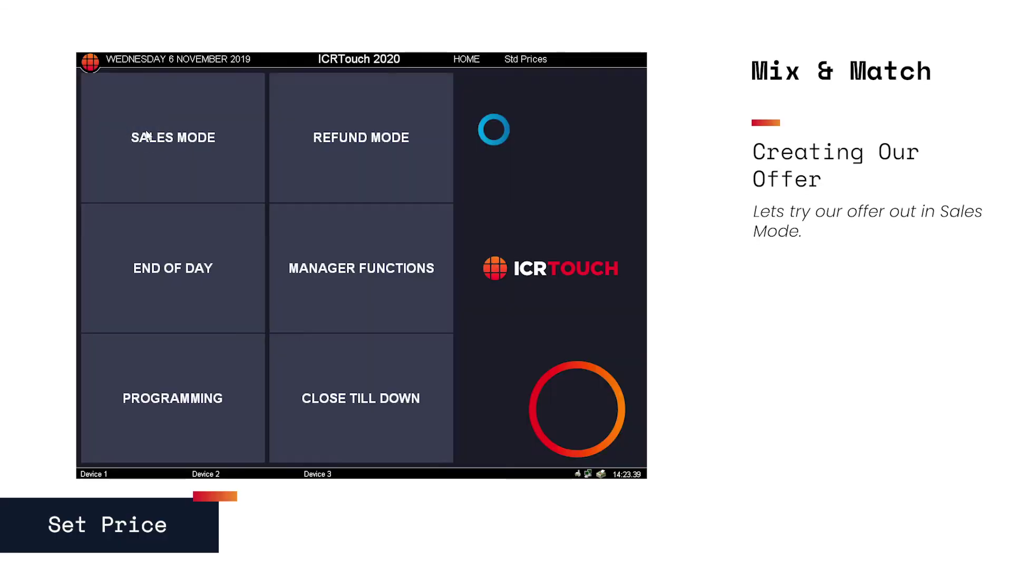
Switch to sales mode and sign on a clerk with their clerk number.
left_click(152, 132)
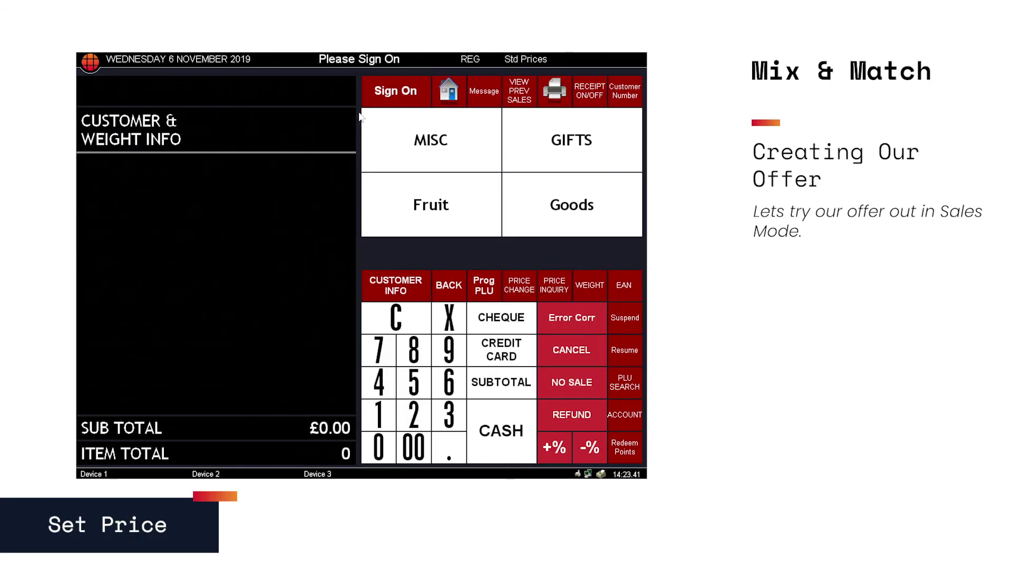
left_click(404, 97)
left_click(294, 206)
left_click(416, 208)
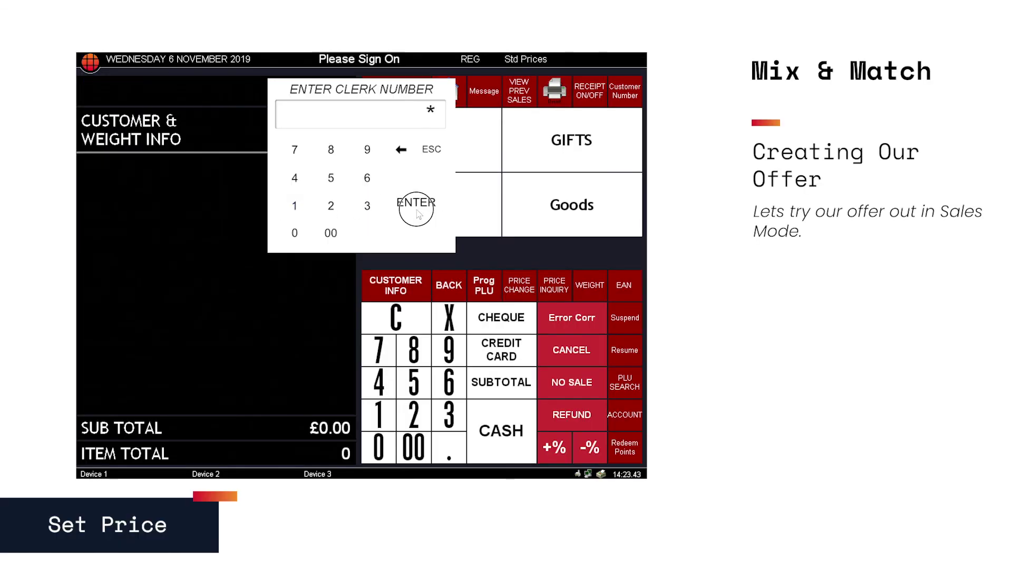
From Goods, ring up Double Decker, Mars Bar, Milky Way and a second Mars Bar.
left_click(529, 209)
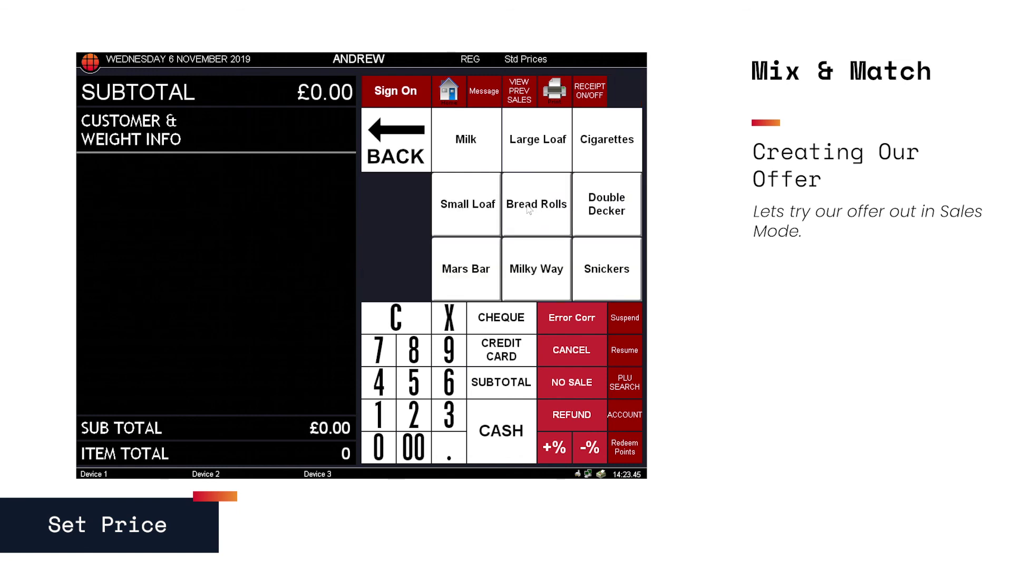
left_click(598, 211)
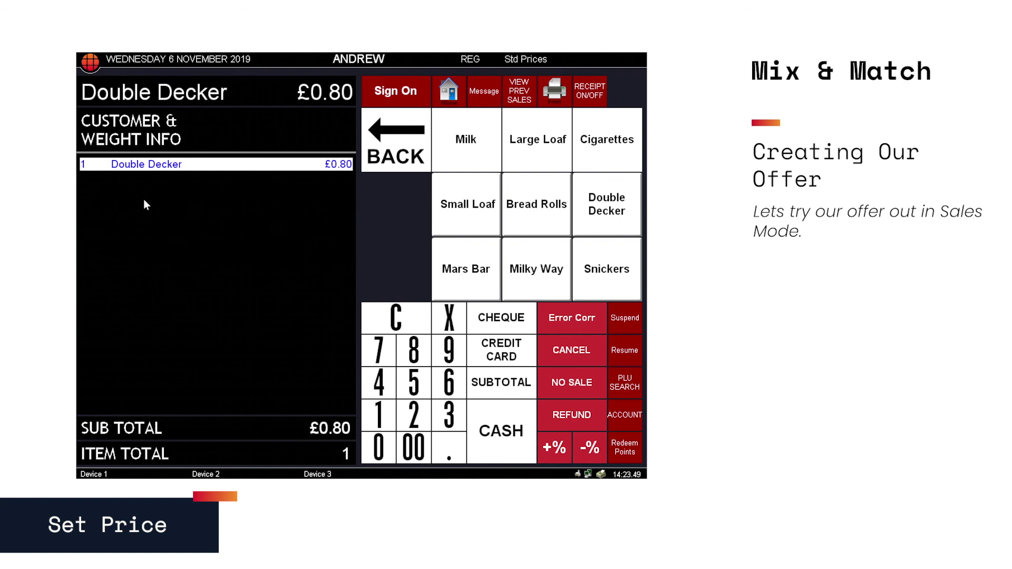
left_click(479, 271)
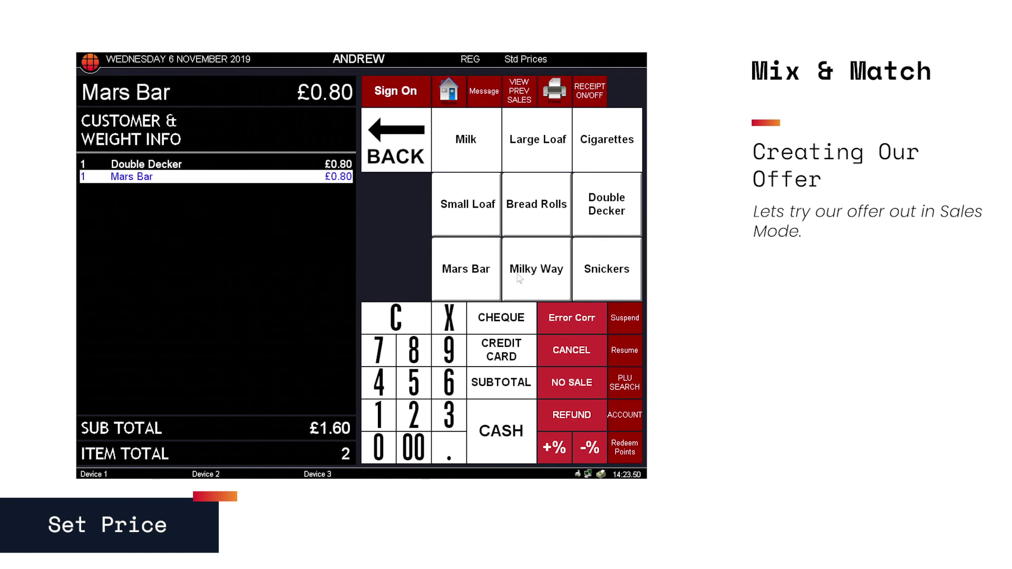
left_click(543, 274)
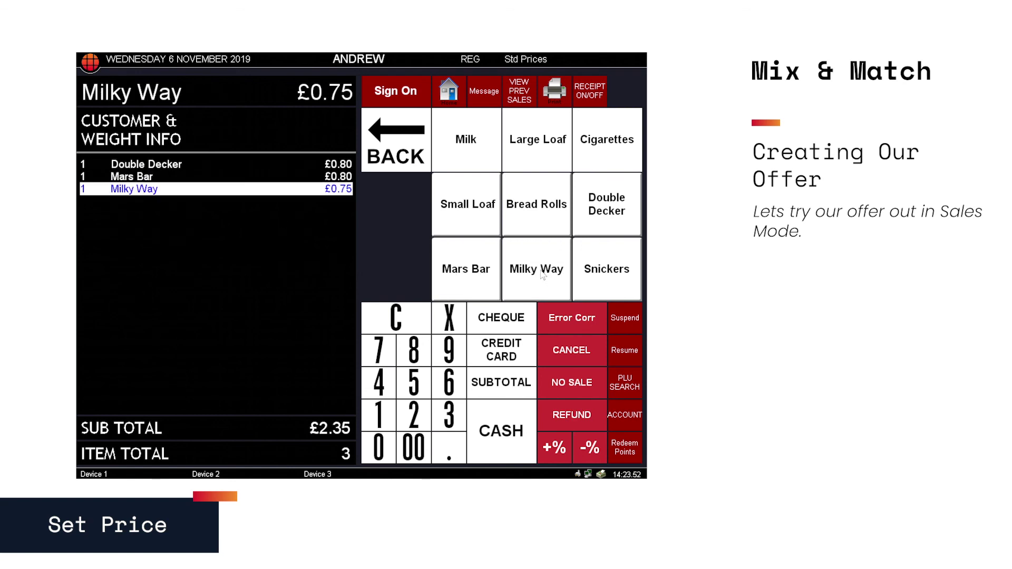
left_click(480, 271)
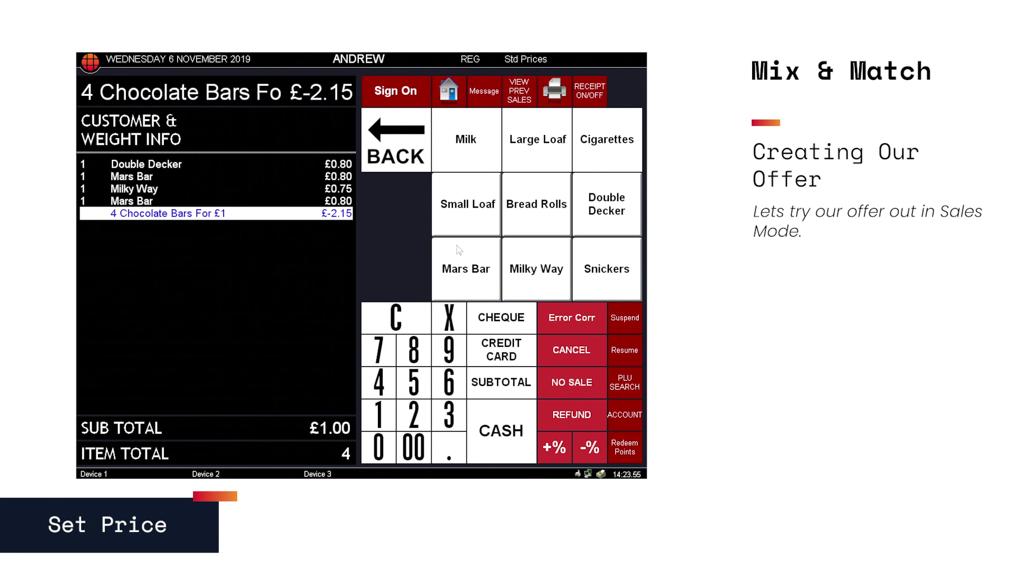